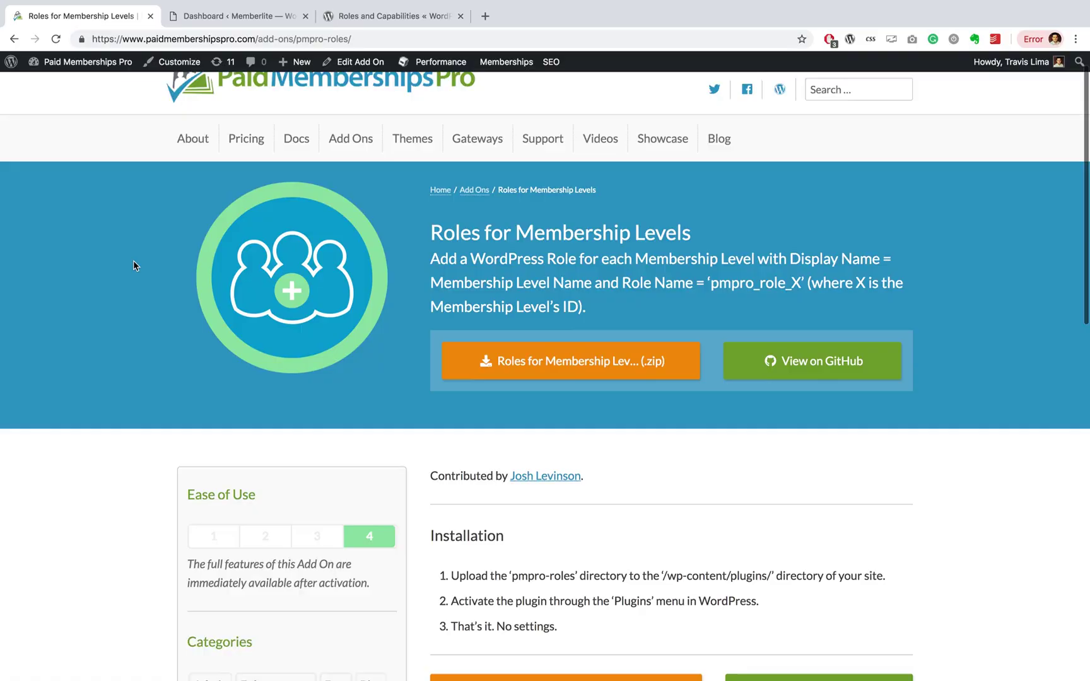
Step: Scroll through the Roles for Membership Levels add-on page to review its installation steps
scroll(133, 264, "down", 2)
scroll(133, 265, "down", 3)
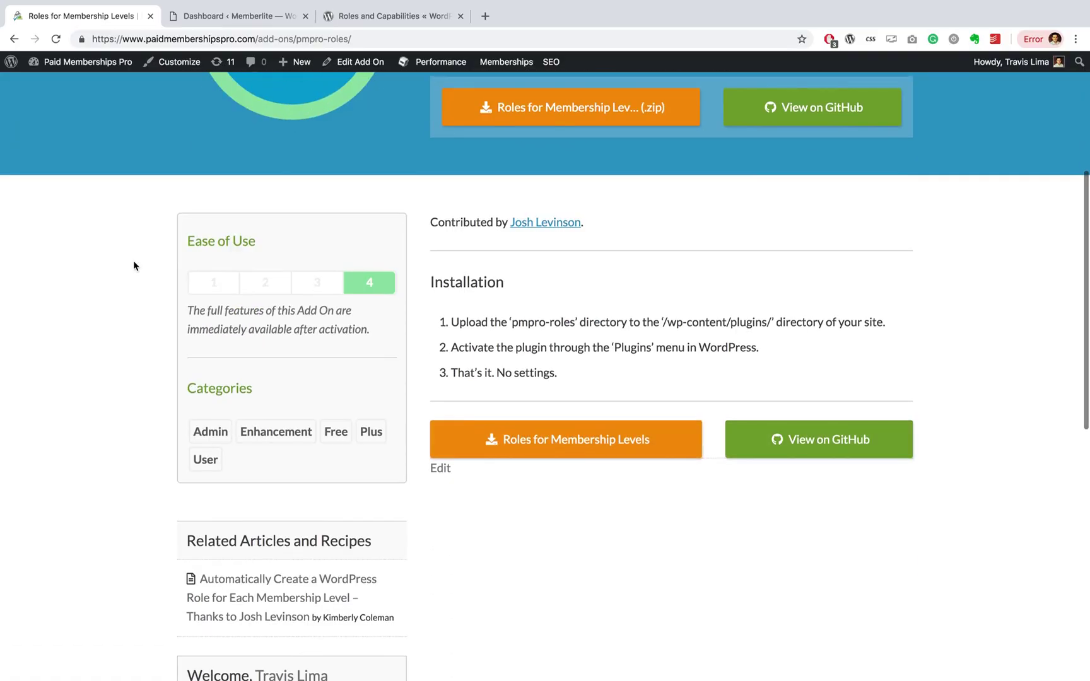
scroll(134, 265, "up", 4)
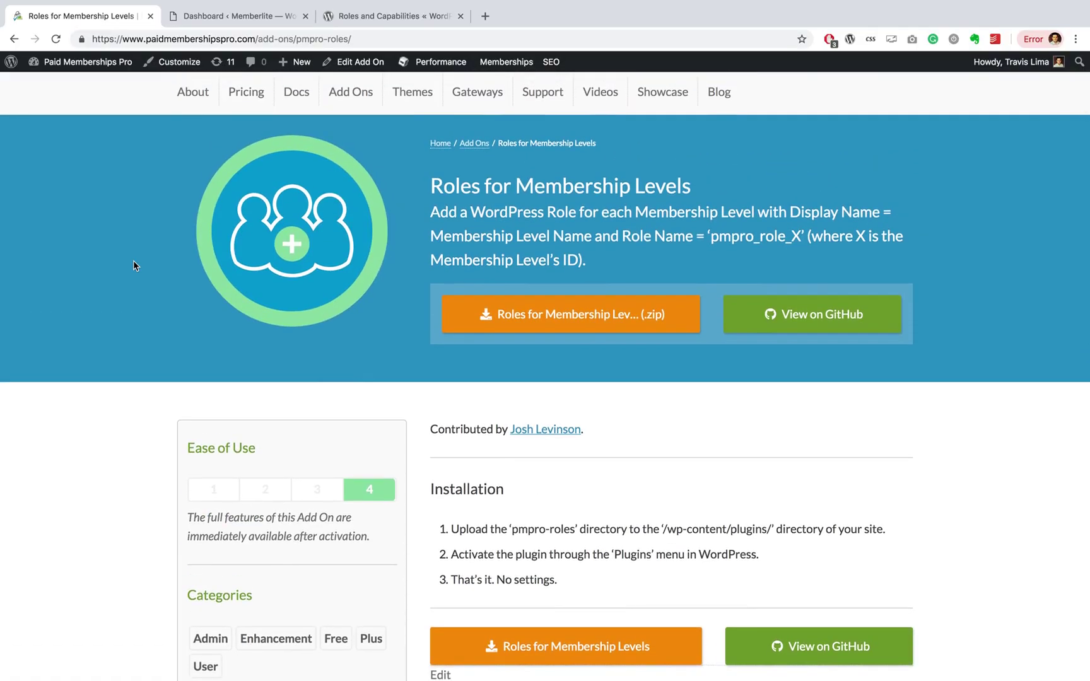
scroll(133, 265, "up", 2)
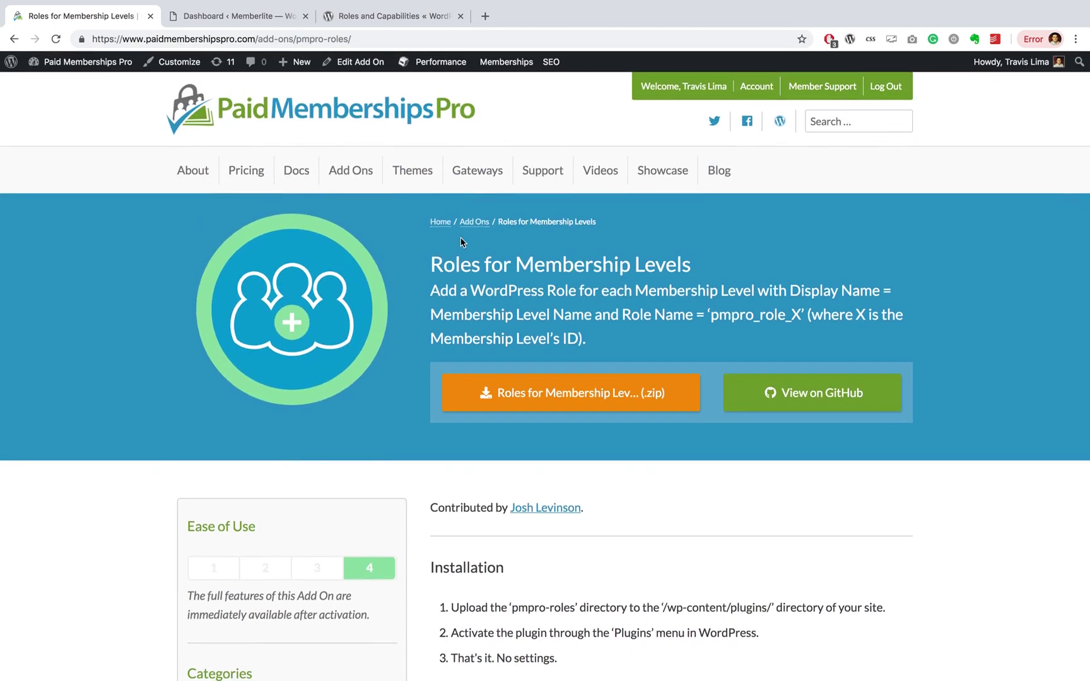
scroll(486, 255, "down", 5)
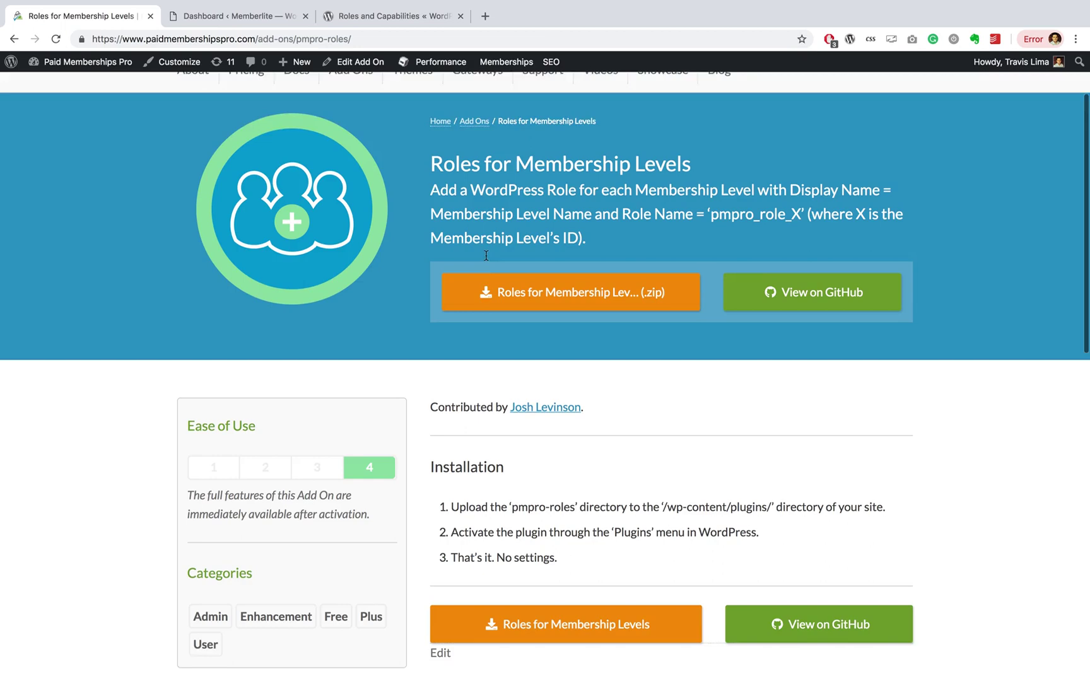
scroll(486, 259, "down", 3)
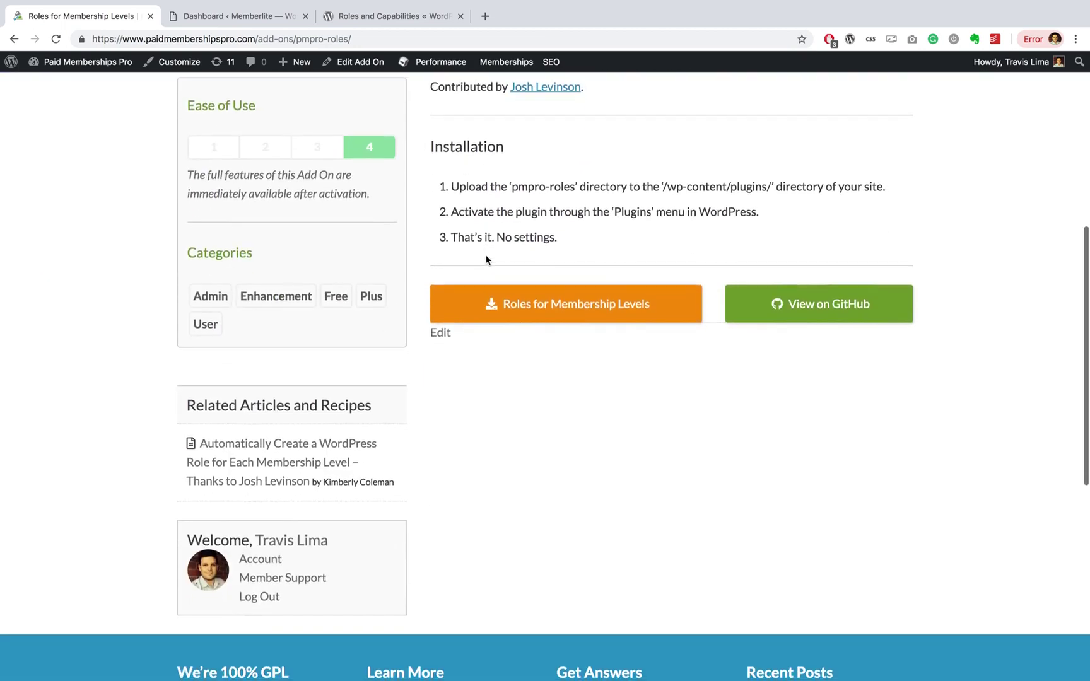
scroll(486, 258, "up", 7)
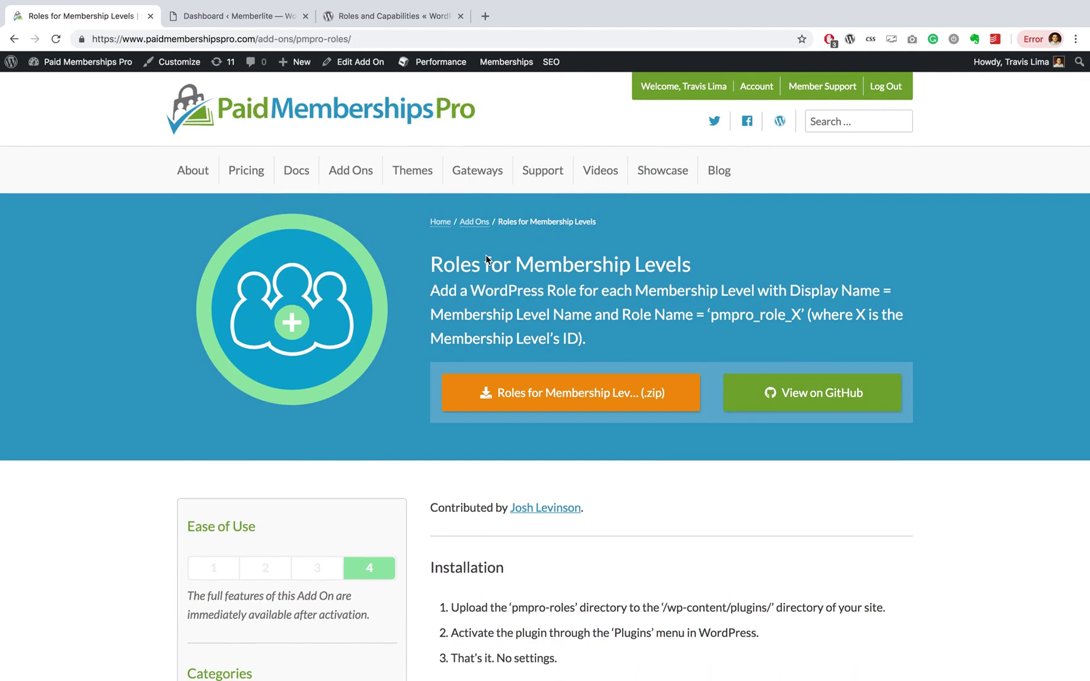
Step: On the Memberlite dashboard, open Memberships > Add Ons and find PMPro Roles by searching 'roles'
left_click(244, 21)
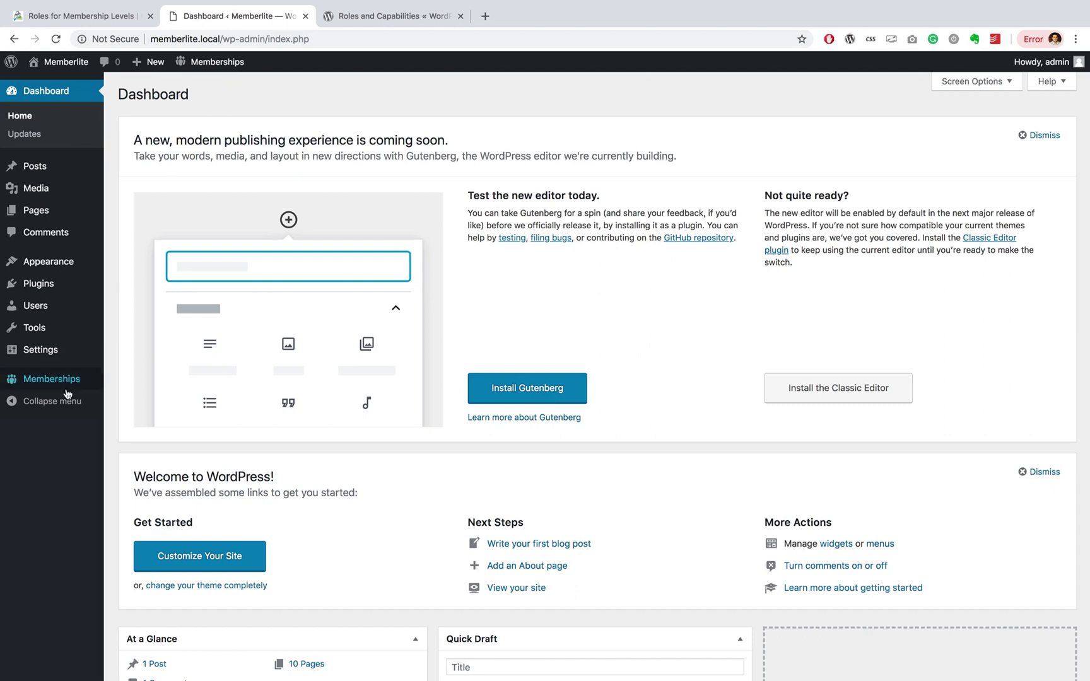
mouse_move(67, 393)
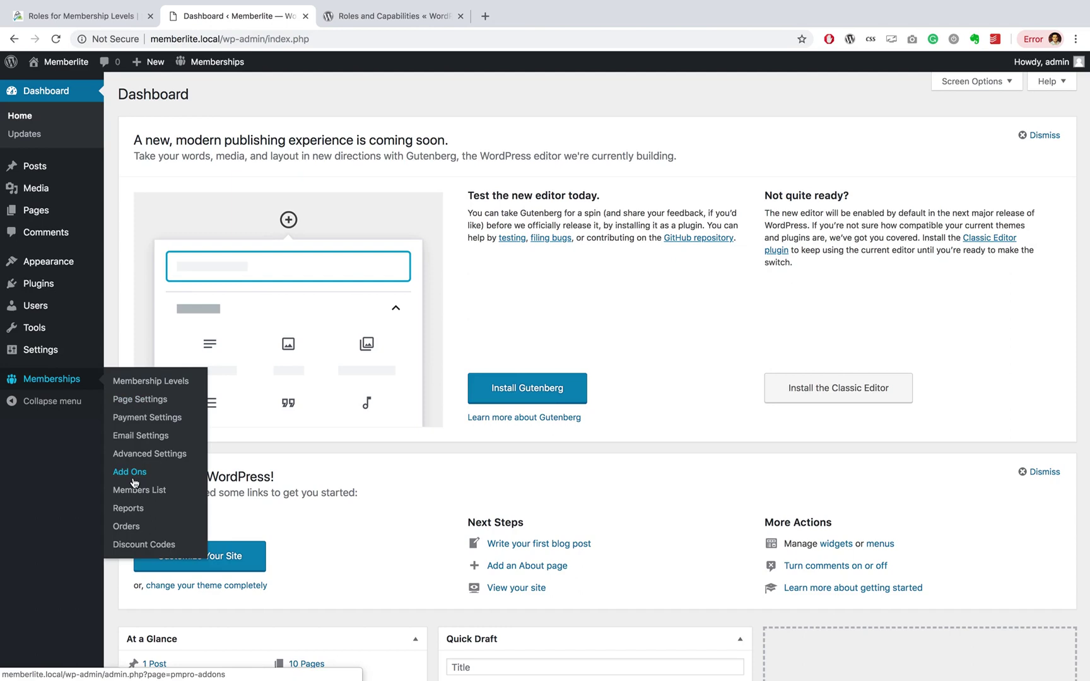
left_click(132, 482)
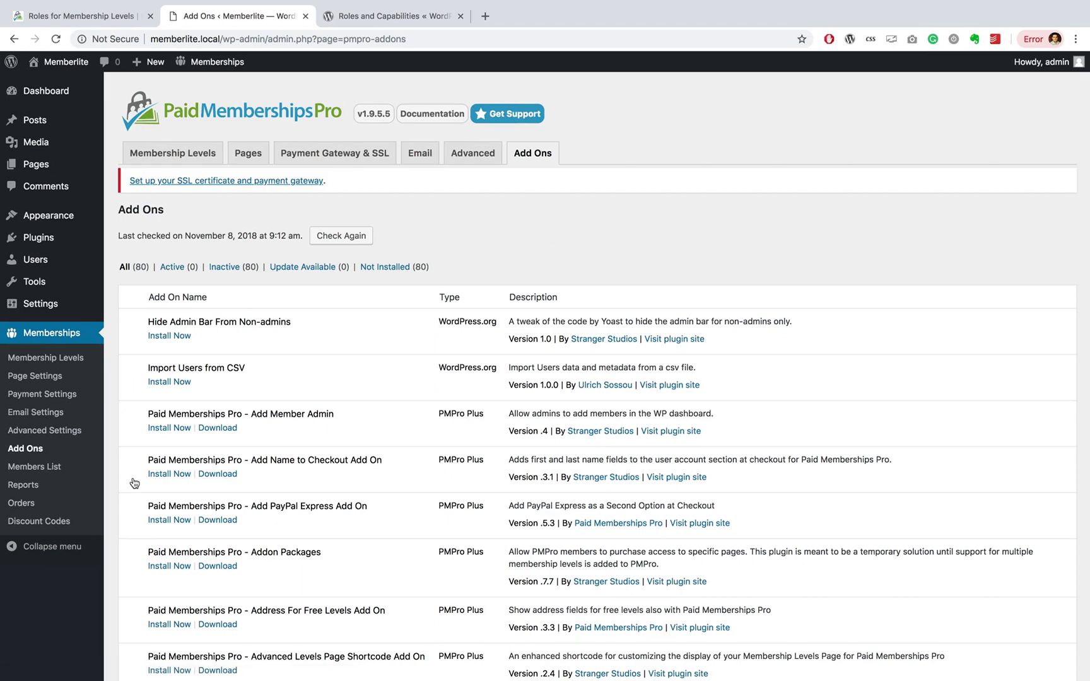
key("super+f")
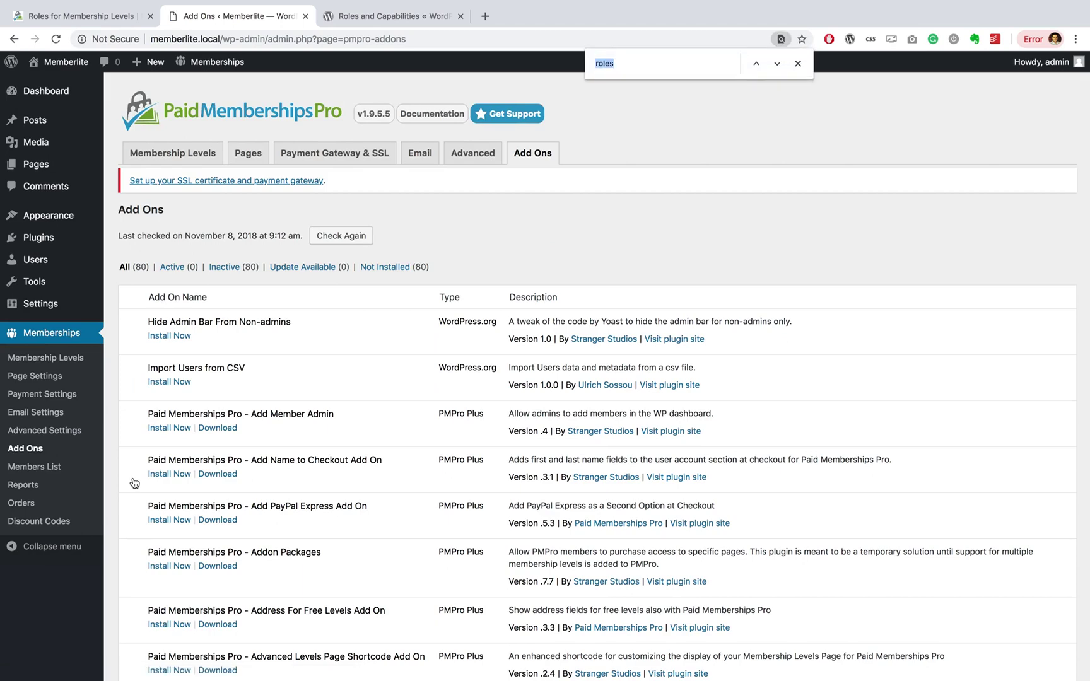
type("roles")
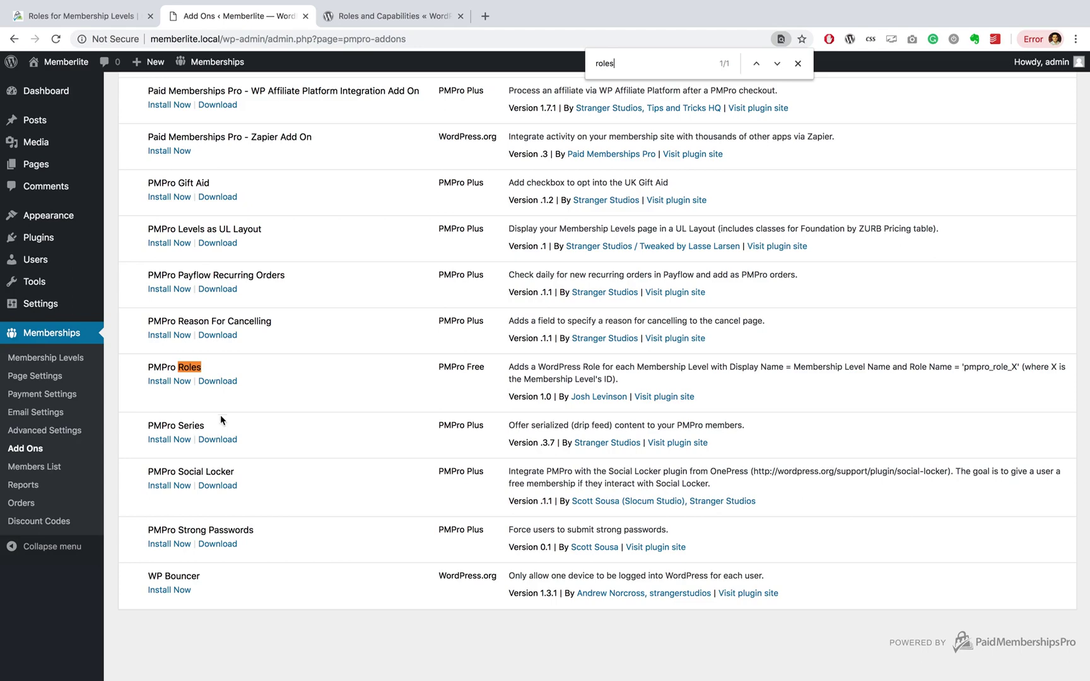
Step: Install the PMPro Roles add-on and activate the plugin
left_click(169, 382)
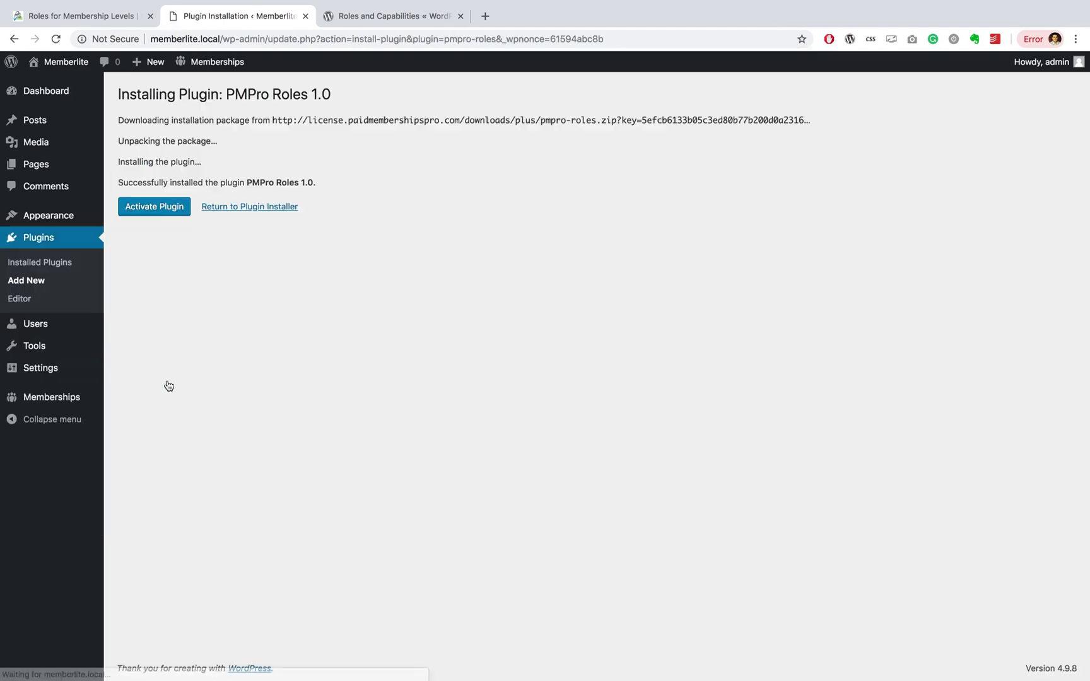
left_click(172, 211)
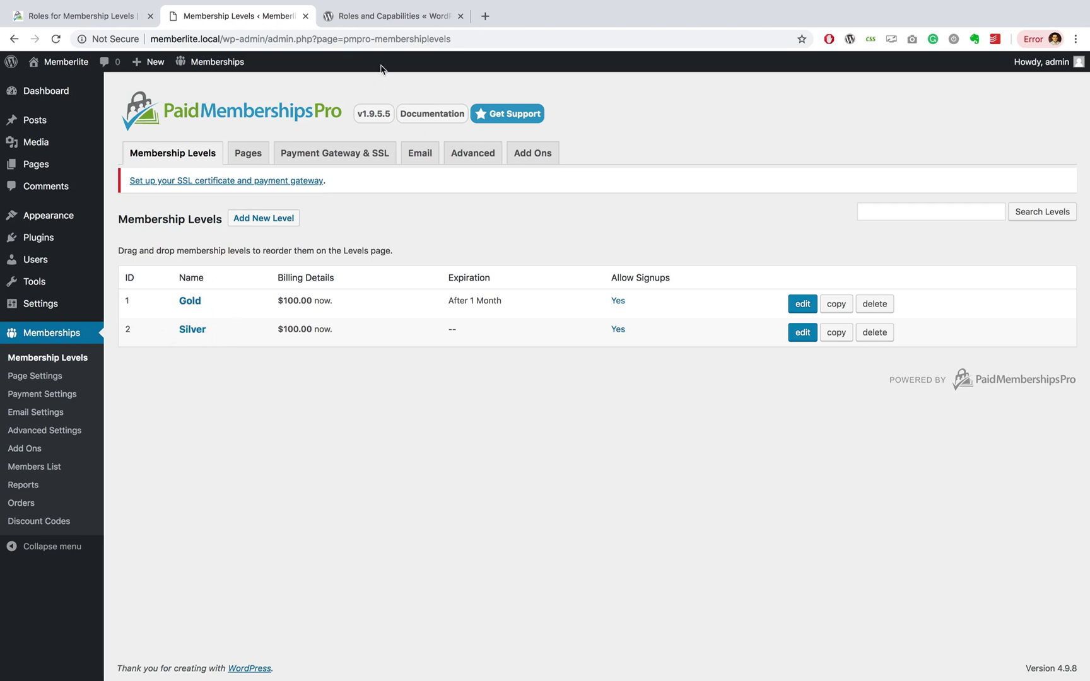
Step: Open the Codex Roles and Capabilities article and scroll through each default role's capabilities
left_click(383, 17)
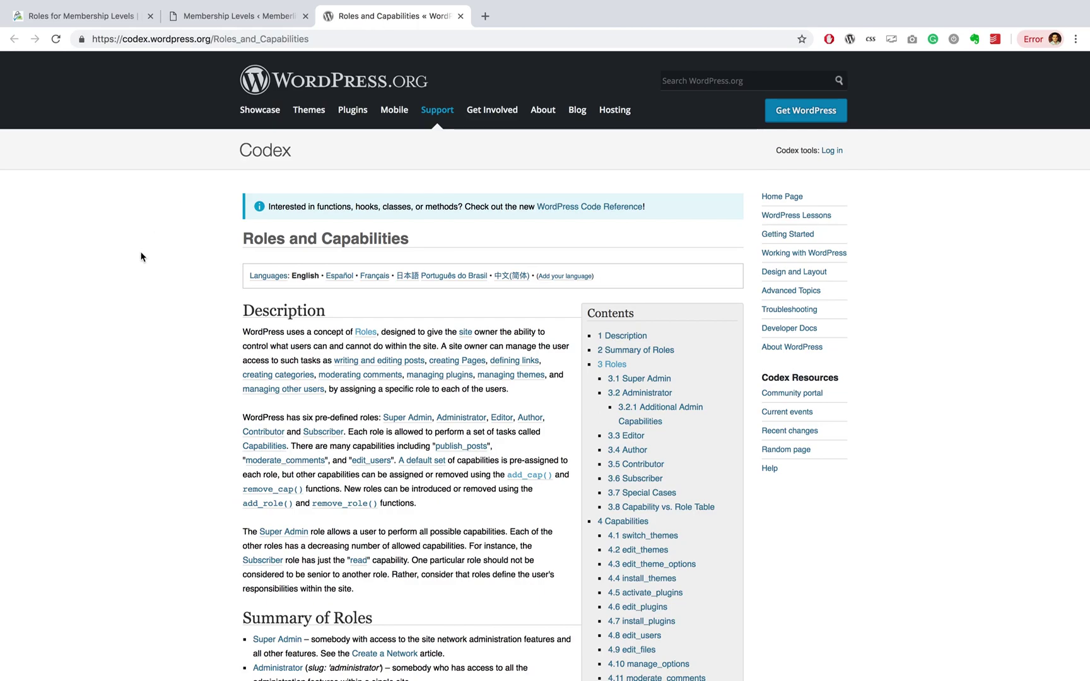
scroll(141, 255, "down", 10)
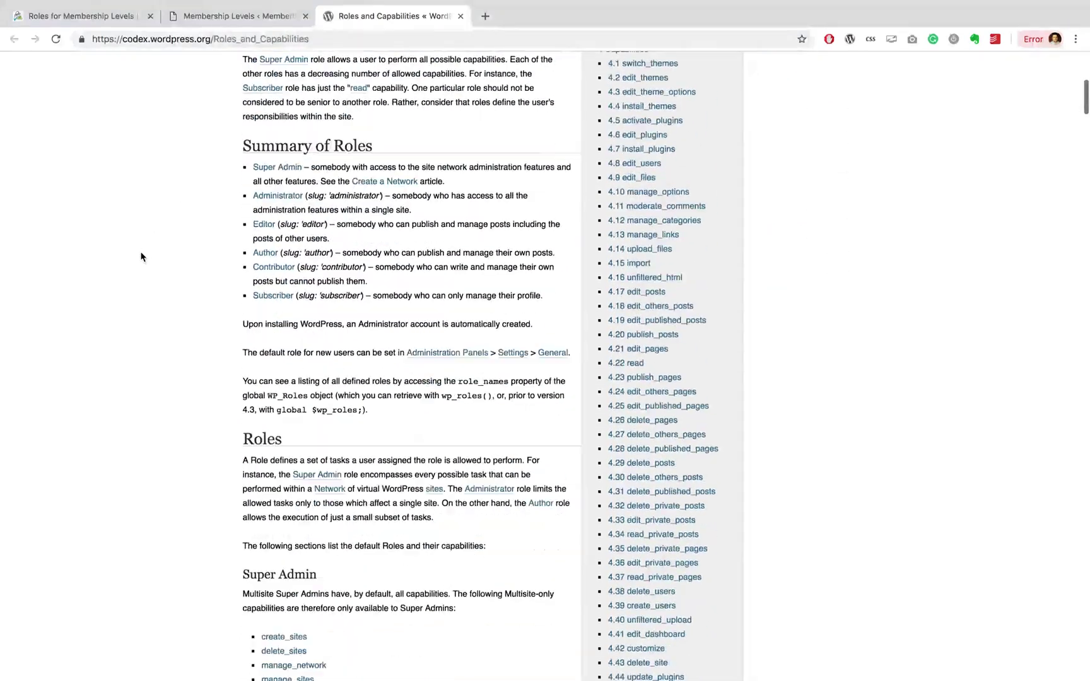
scroll(141, 255, "down", 8)
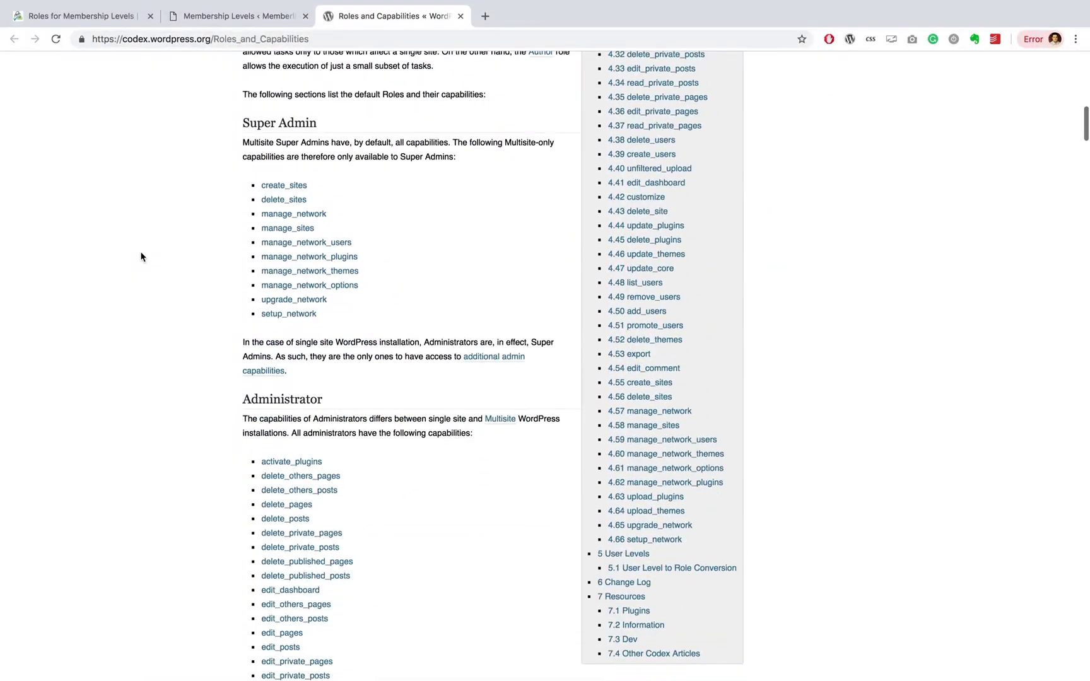
scroll(141, 256, "down", 10)
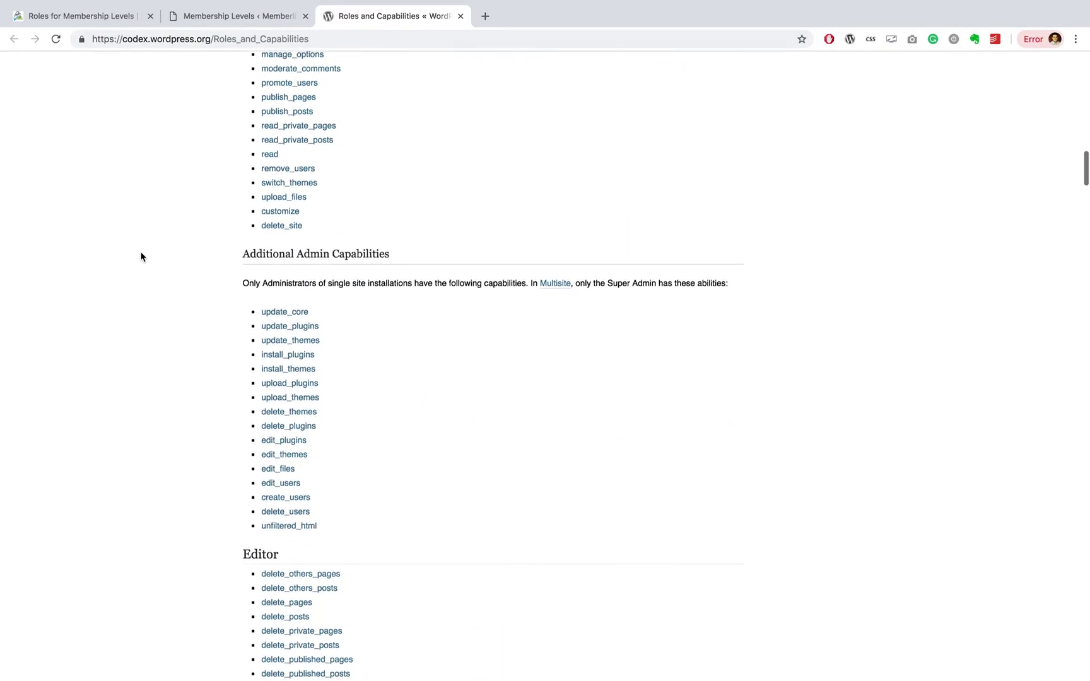
scroll(141, 257, "down", 9)
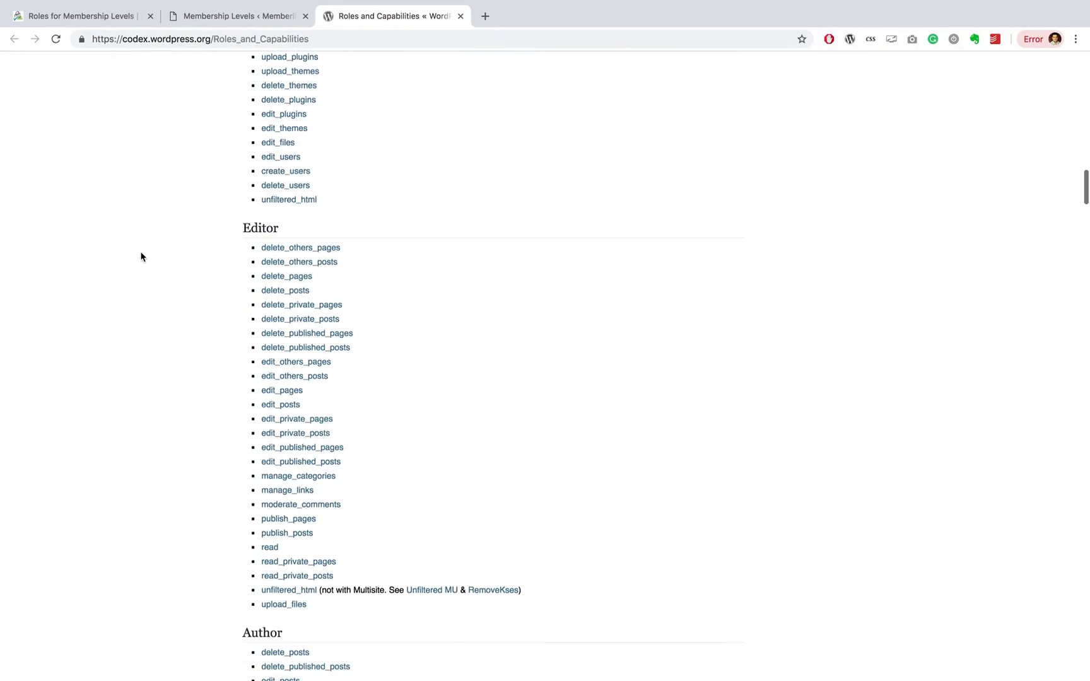
scroll(140, 256, "down", 2)
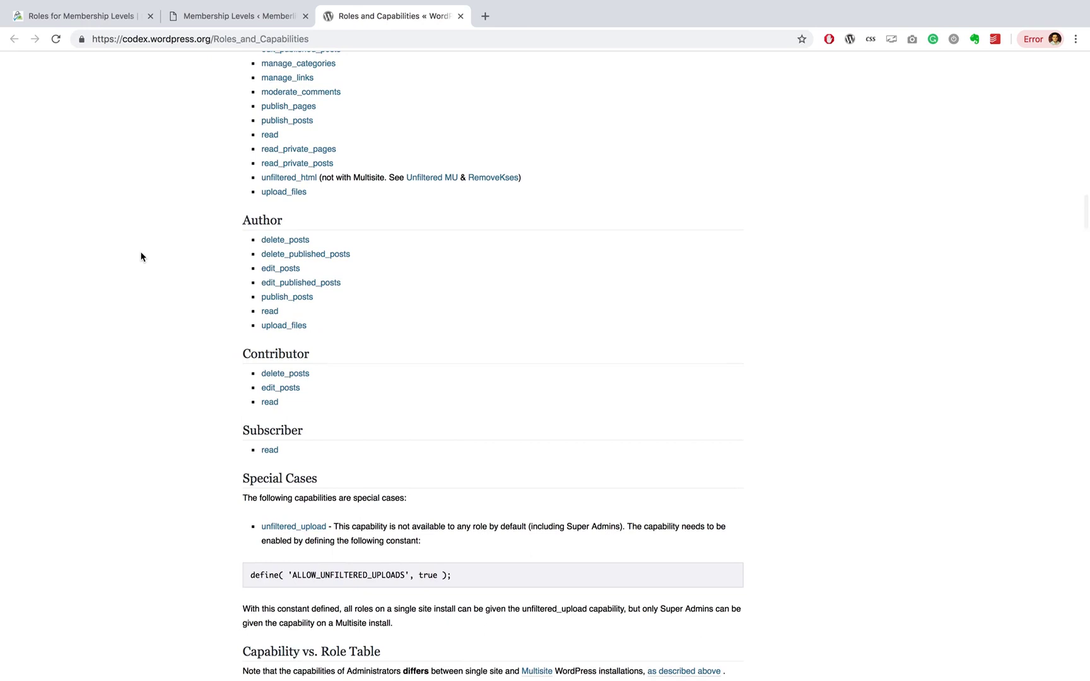
scroll(140, 256, "up", 1)
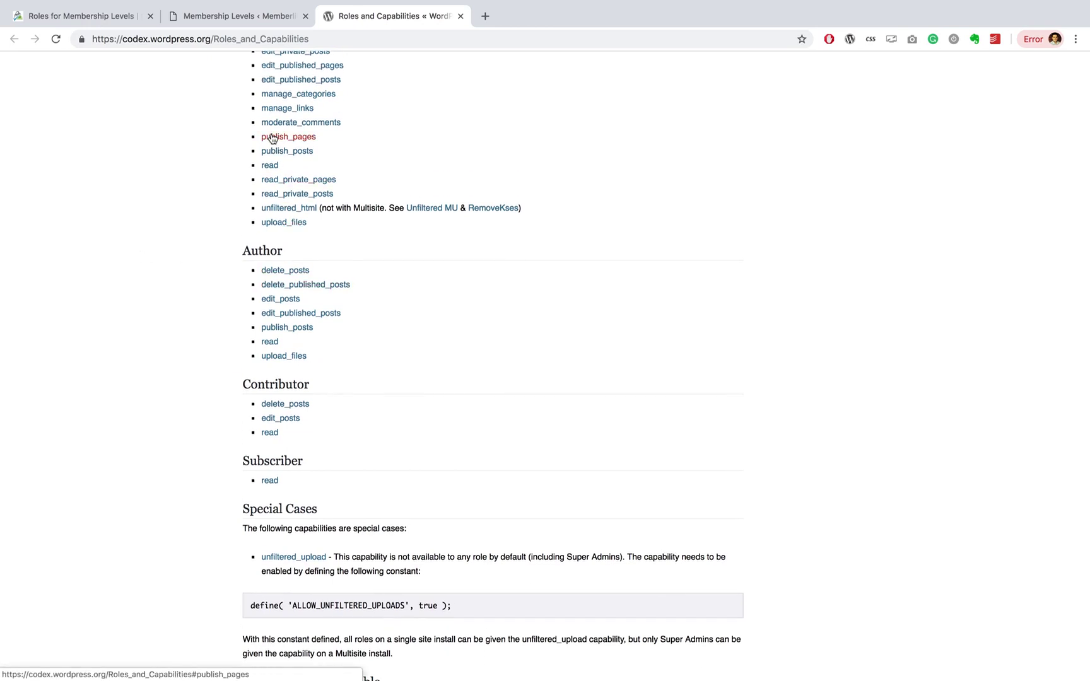
Step: Check Plugins > Installed Plugins to confirm PMPro Roles and User Role Editor are active
left_click(228, 17)
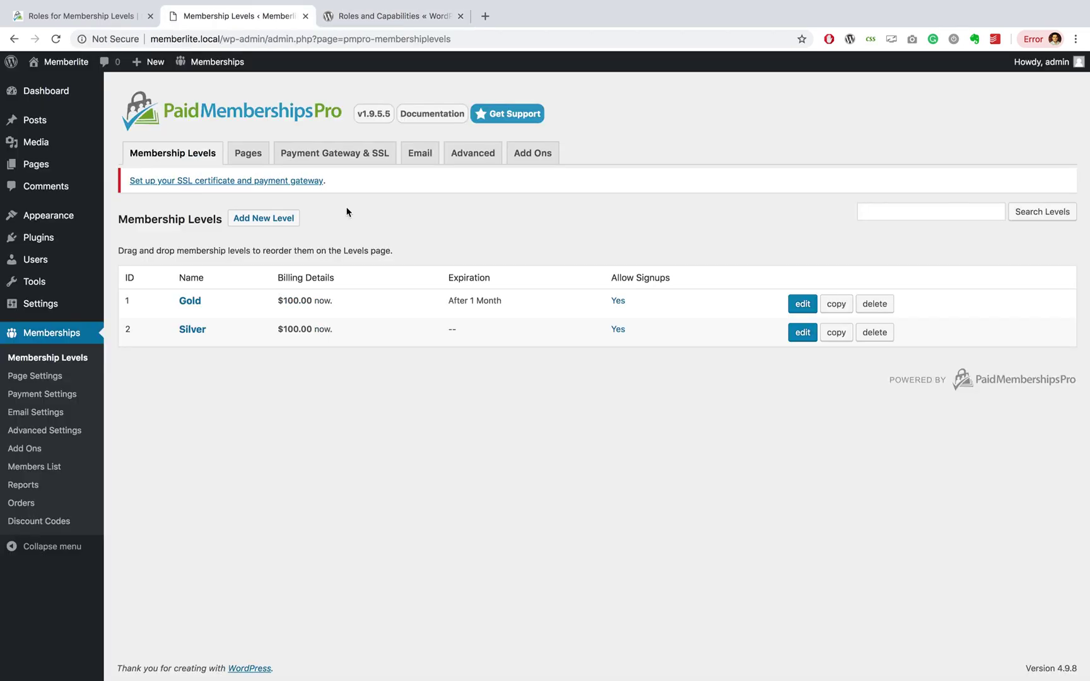
mouse_move(50, 245)
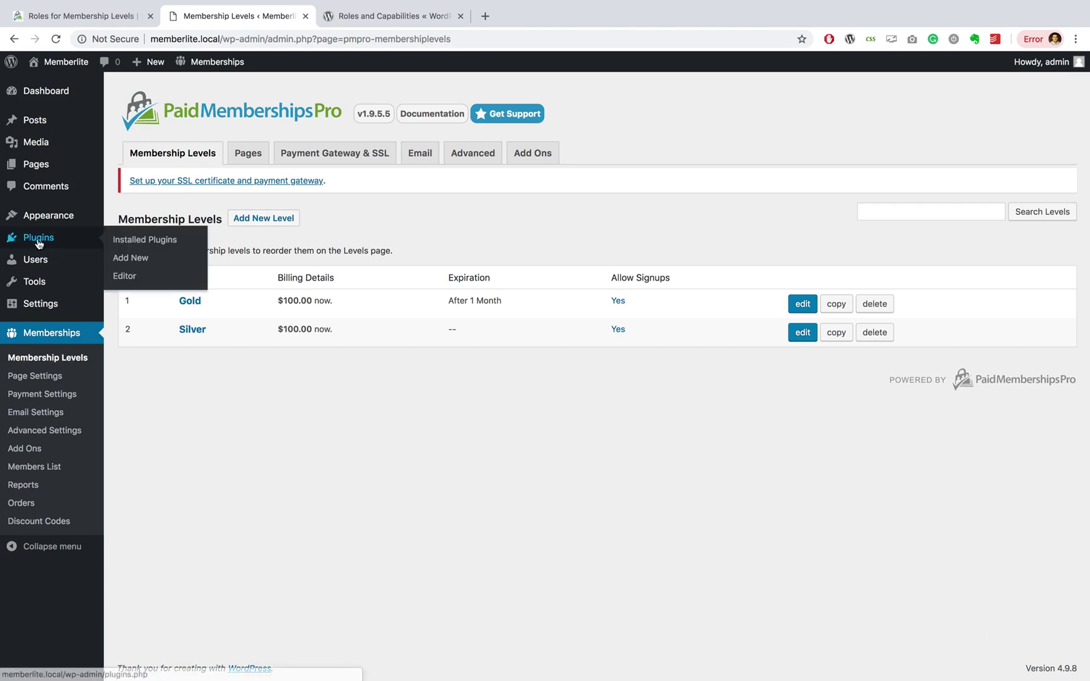
left_click(141, 240)
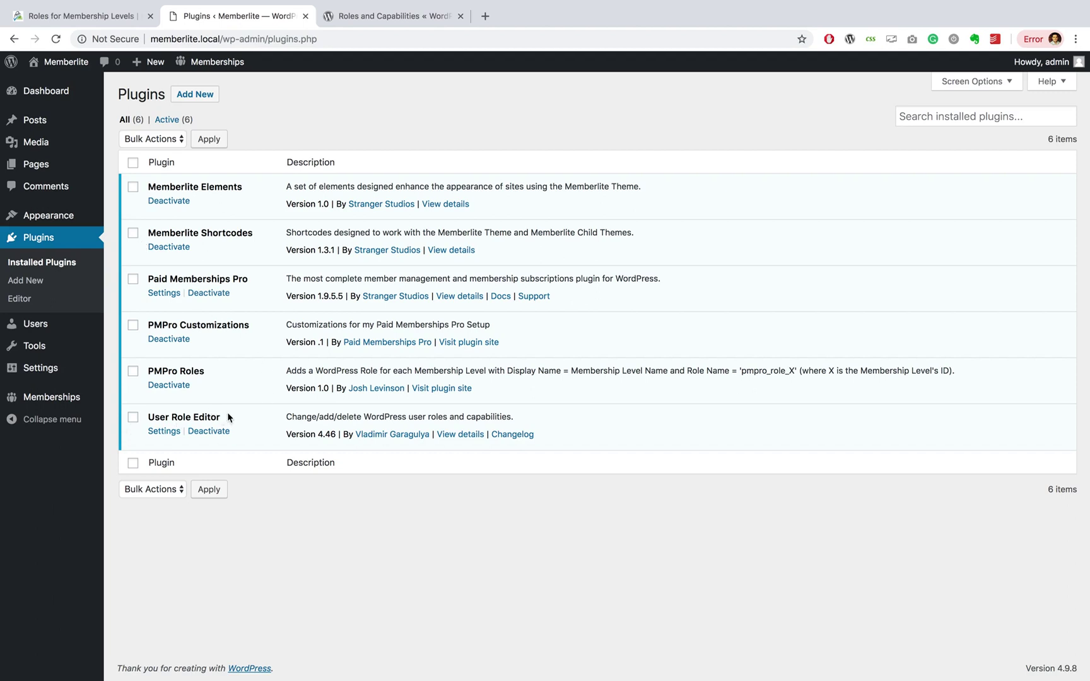
Step: Open Users > User Role Editor and select the Gold (pmpro_role_1) role
mouse_move(56, 325)
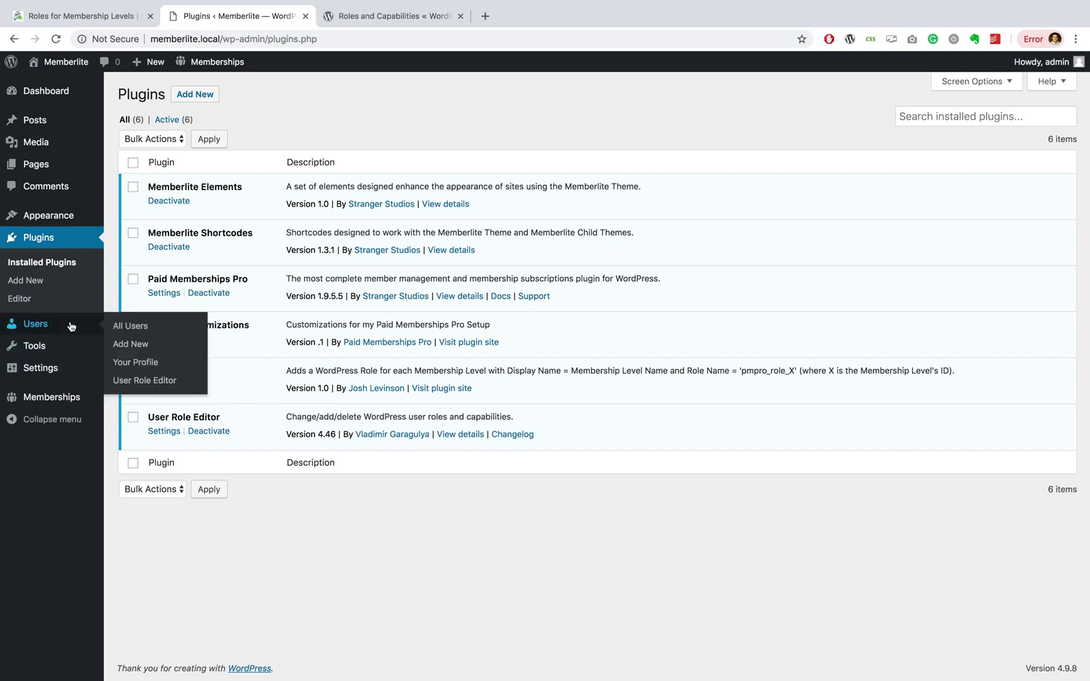
left_click(134, 382)
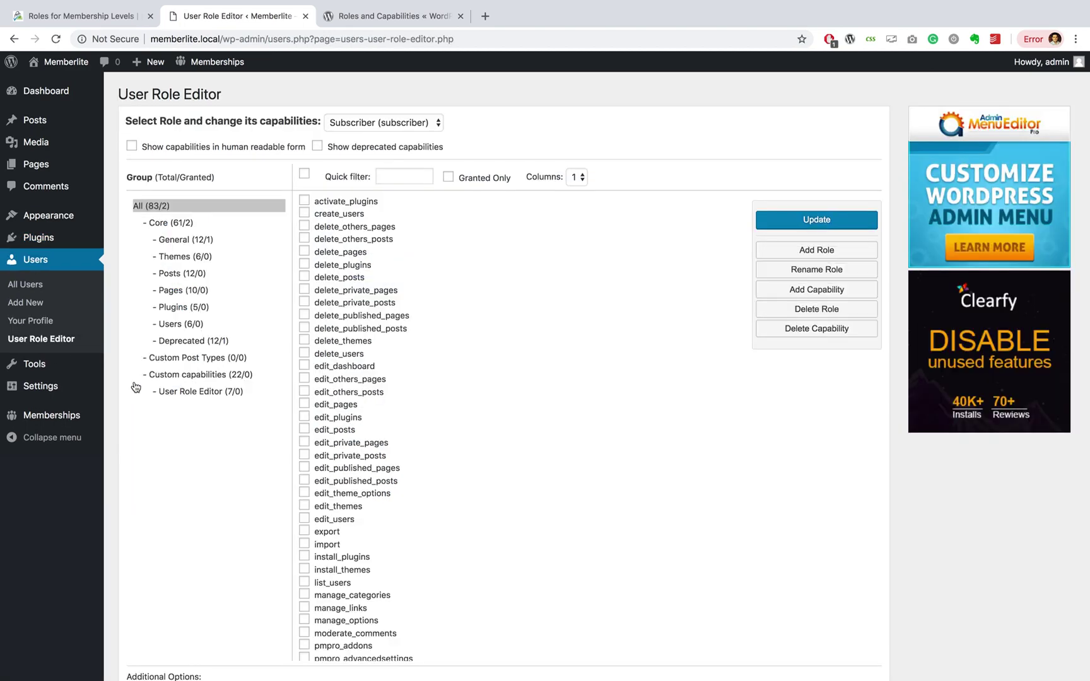
left_click(435, 128)
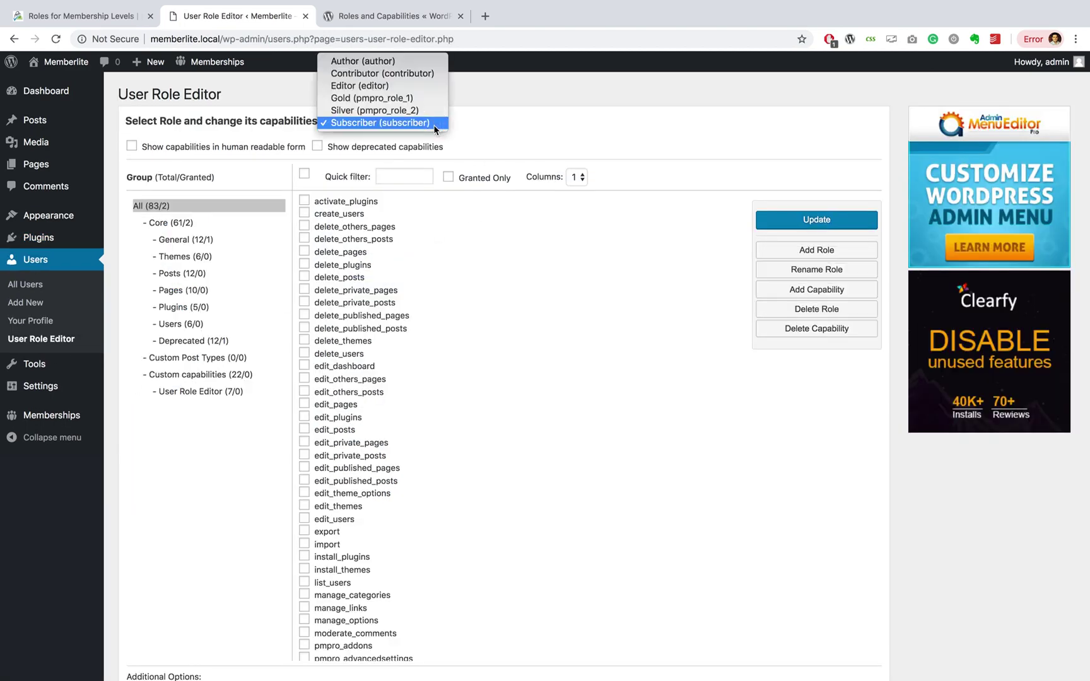
left_click(414, 99)
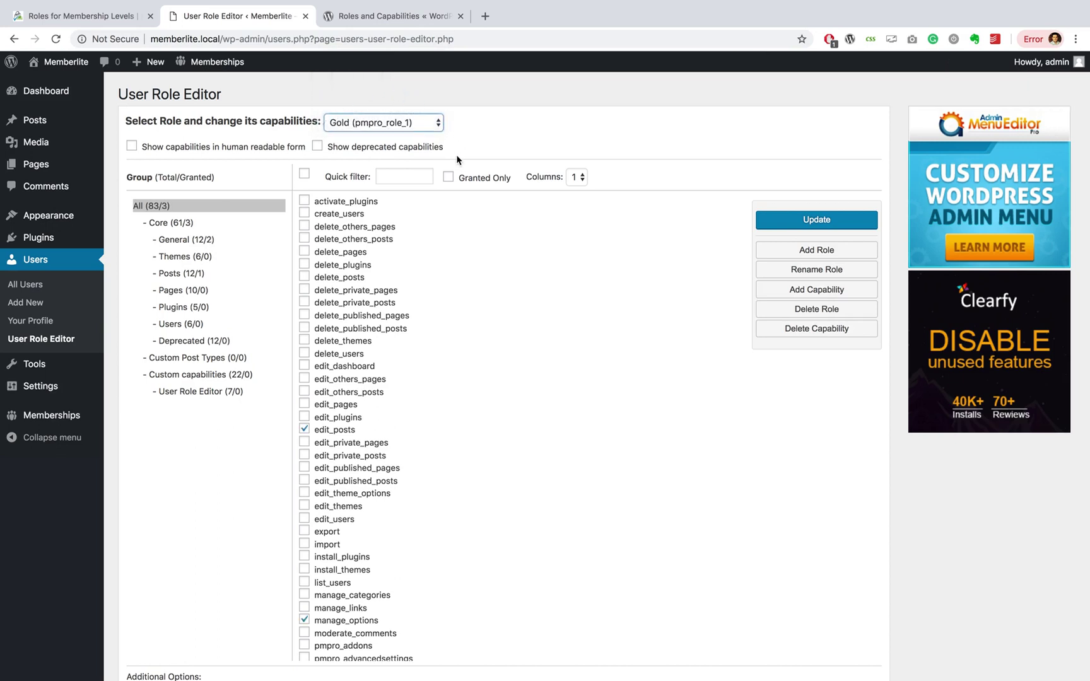
Step: Tick activate_plugins, delete_plugins, edit_published_posts and pmpro_memberslist for the Gold role
left_click(304, 200)
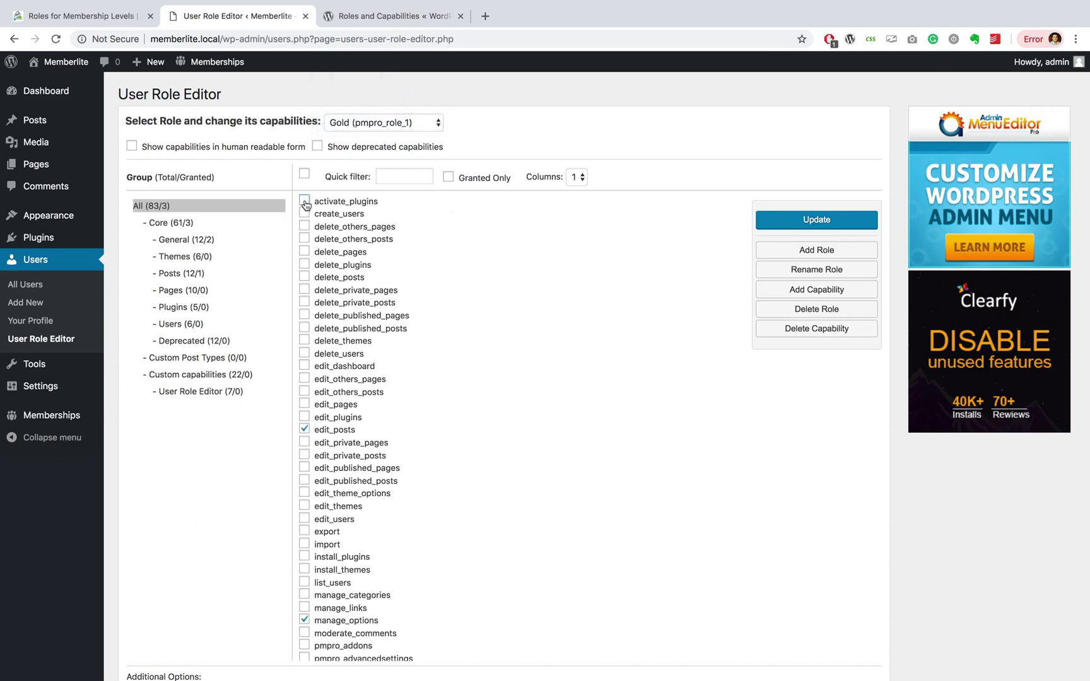
left_click(304, 265)
left_click(304, 480)
scroll(306, 486, "down", 3)
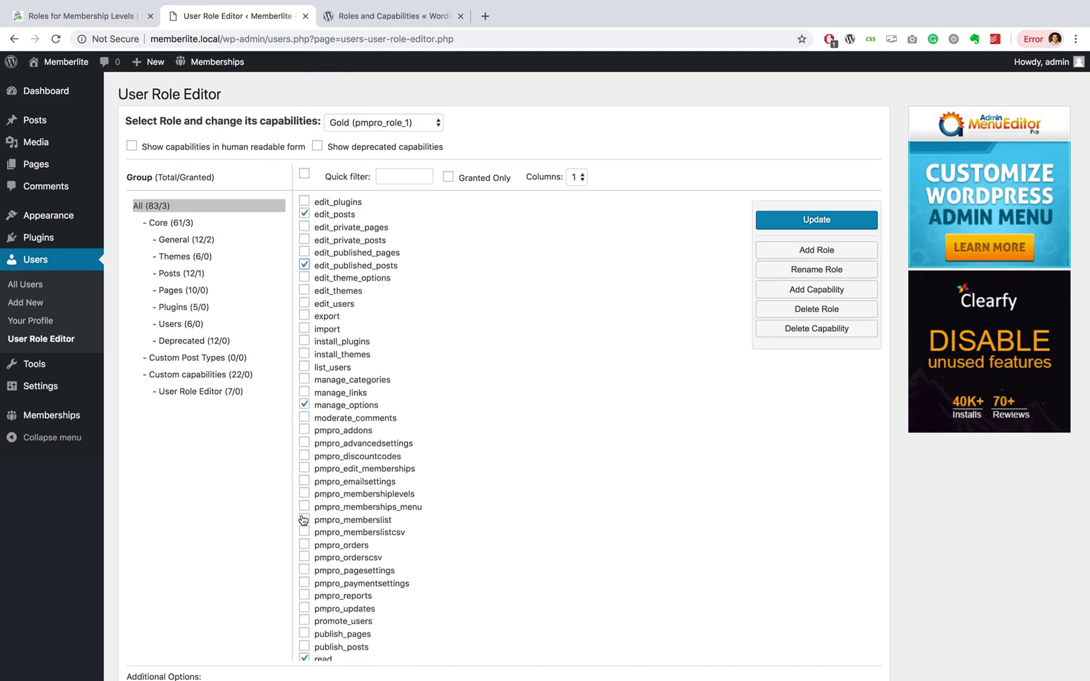
left_click(305, 519)
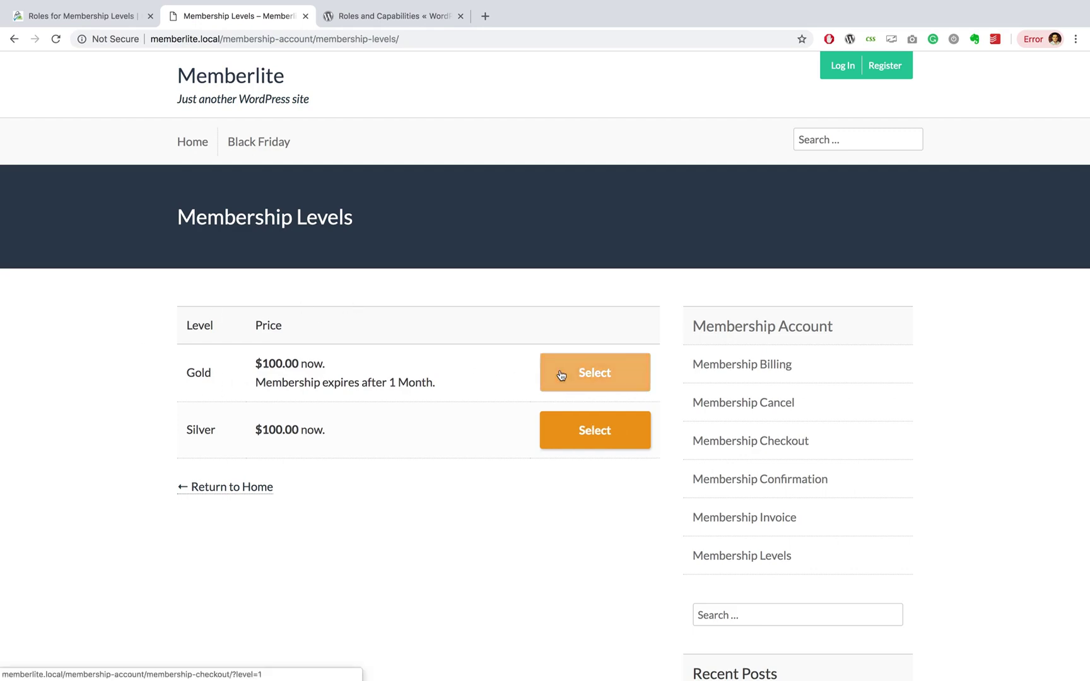
Step: Start the Gold membership checkout and fill in the new account's username, password and e-mail
left_click(595, 373)
type("trav")
left_click(290, 304)
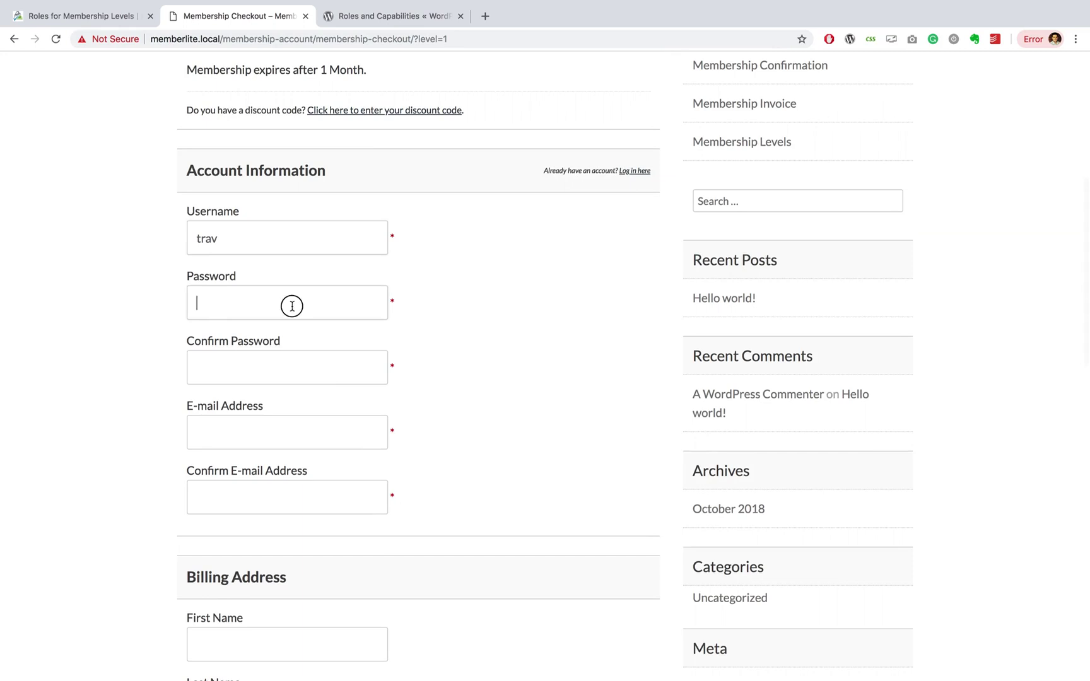
type("123")
key("Tab")
type("123")
key("Tab")
type("test@test.com")
key("Tab")
type("test@test.com")
Step: Enter a test card number and submit the Gold checkout
scroll(112, 453, "down", 10)
left_click(287, 385)
type("1234")
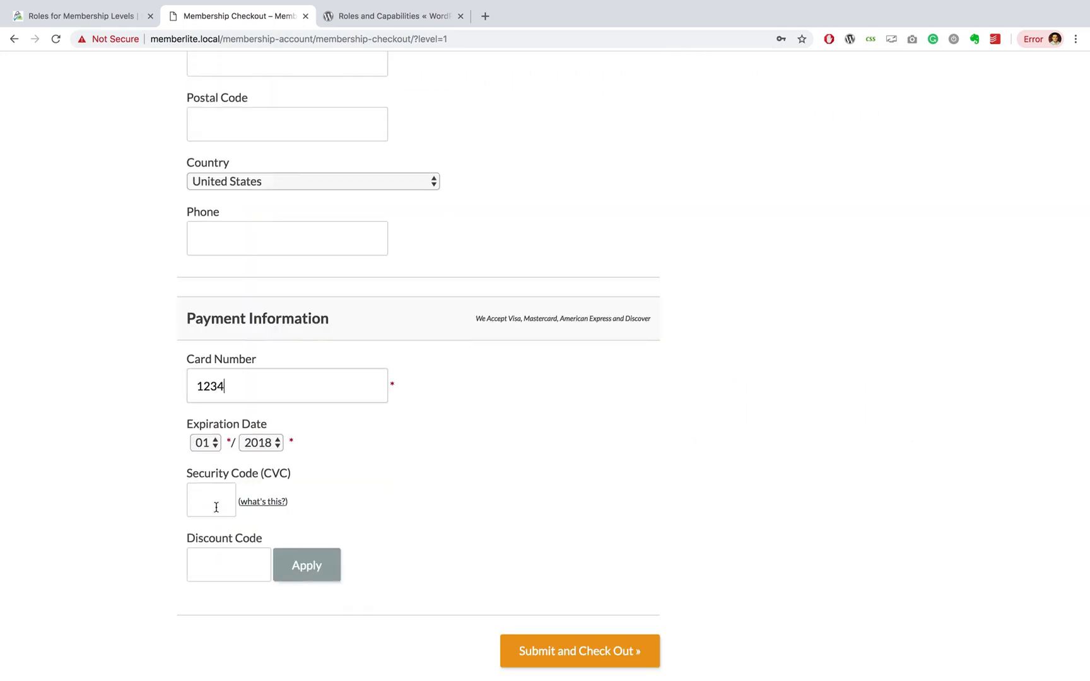
left_click(593, 658)
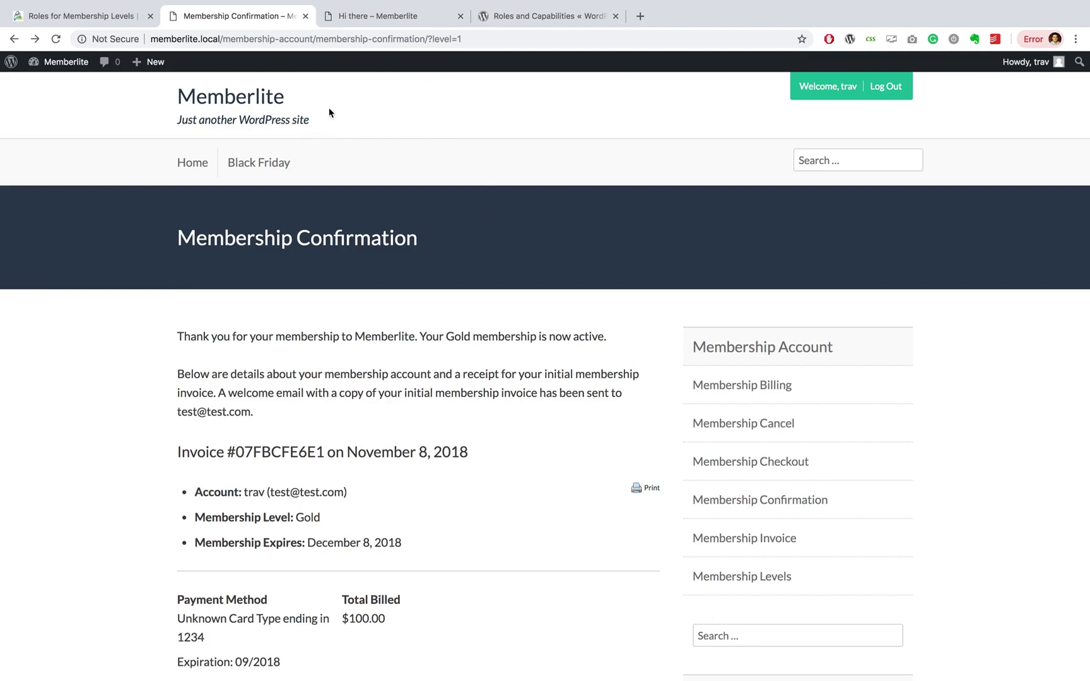
Step: Open the new member's dashboard via Memberlite > Dashboard in the admin bar
mouse_move(148, 61)
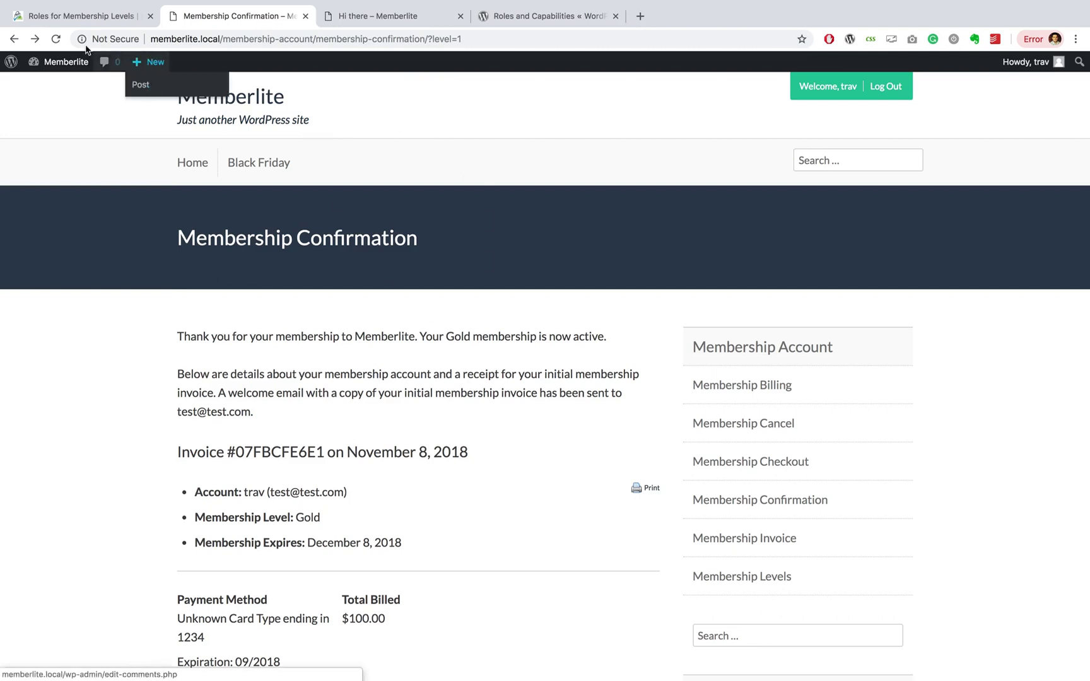
mouse_move(66, 61)
left_click(57, 86)
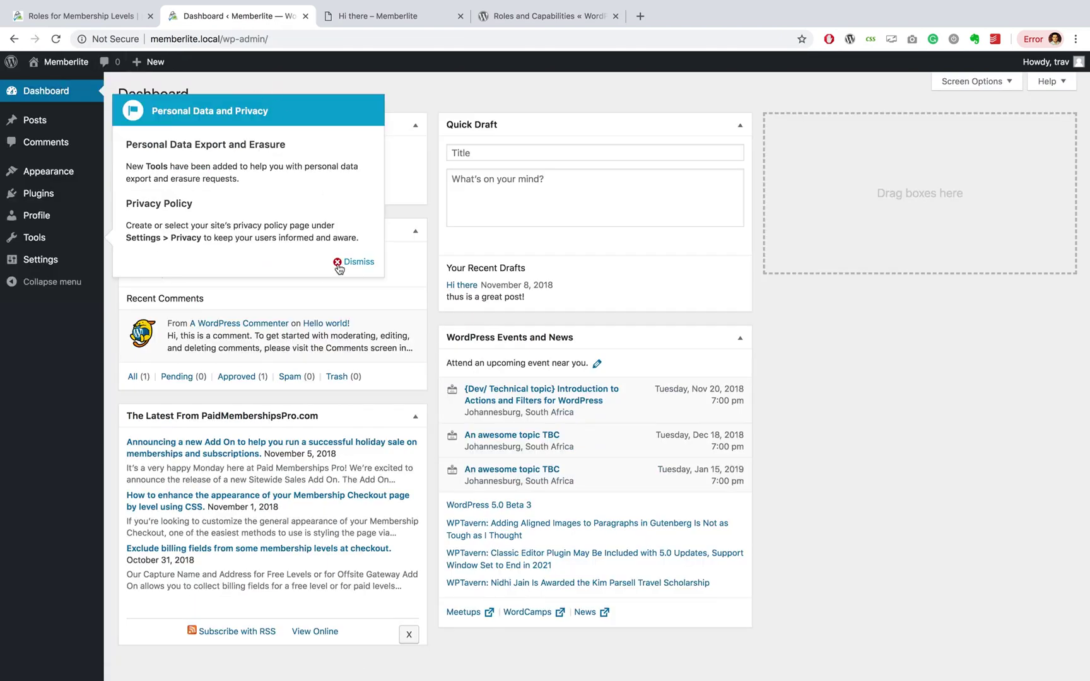
Step: Dismiss the personal data and privacy notice and reveal the Plugins and Settings menus
left_click(340, 262)
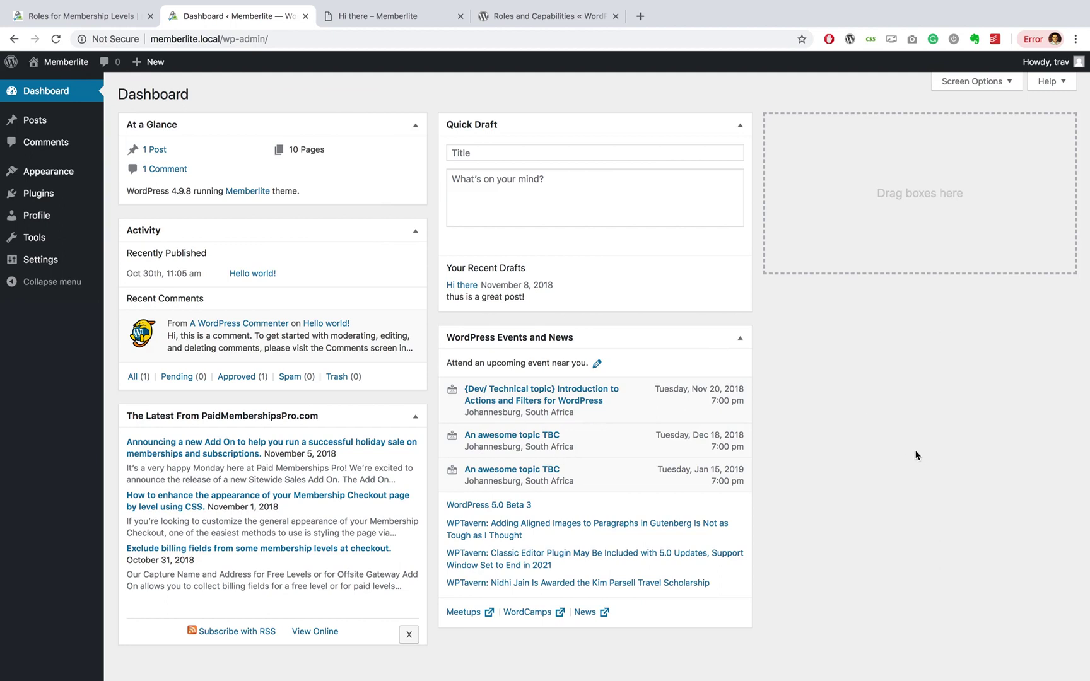
scroll(916, 453, "down", 2)
scroll(916, 453, "up", 2)
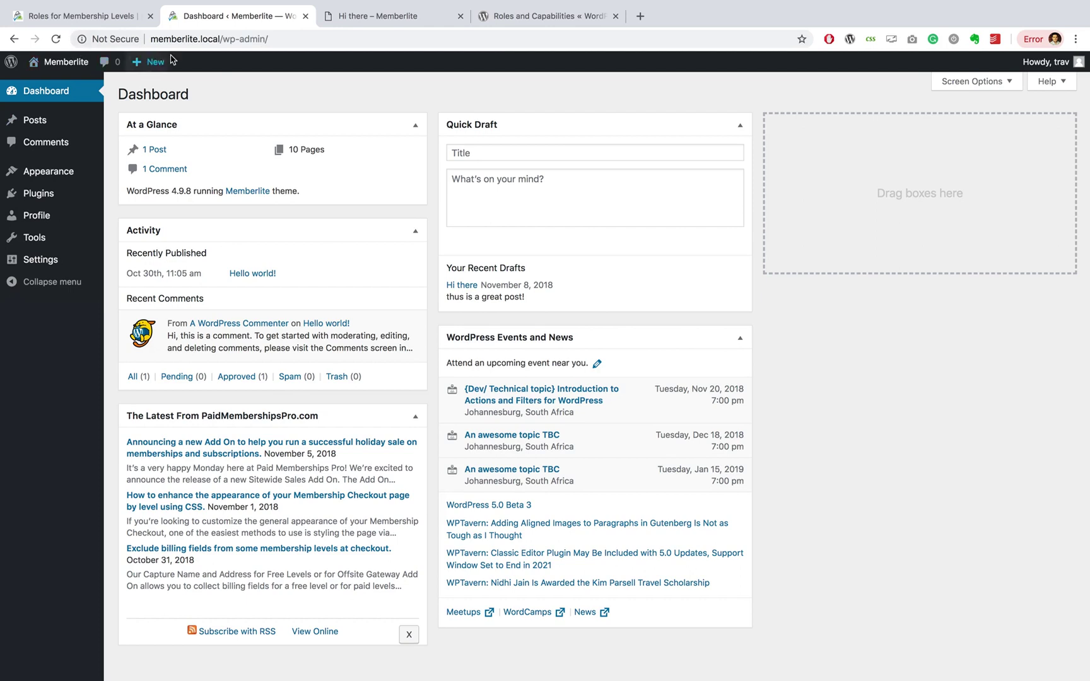
mouse_move(41, 132)
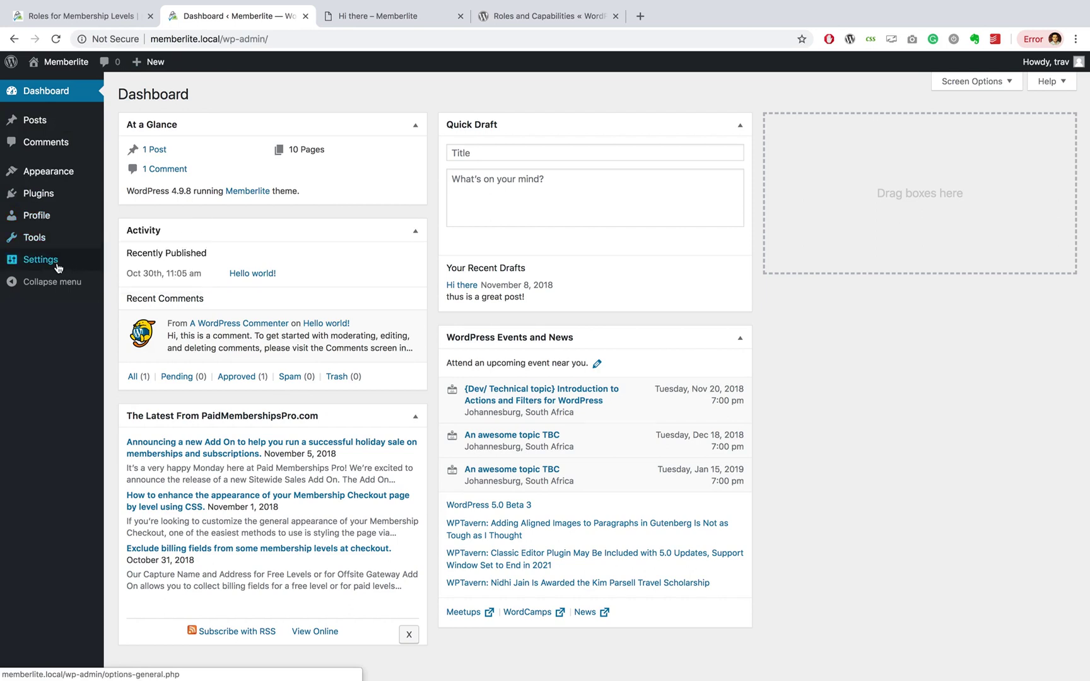
mouse_move(58, 267)
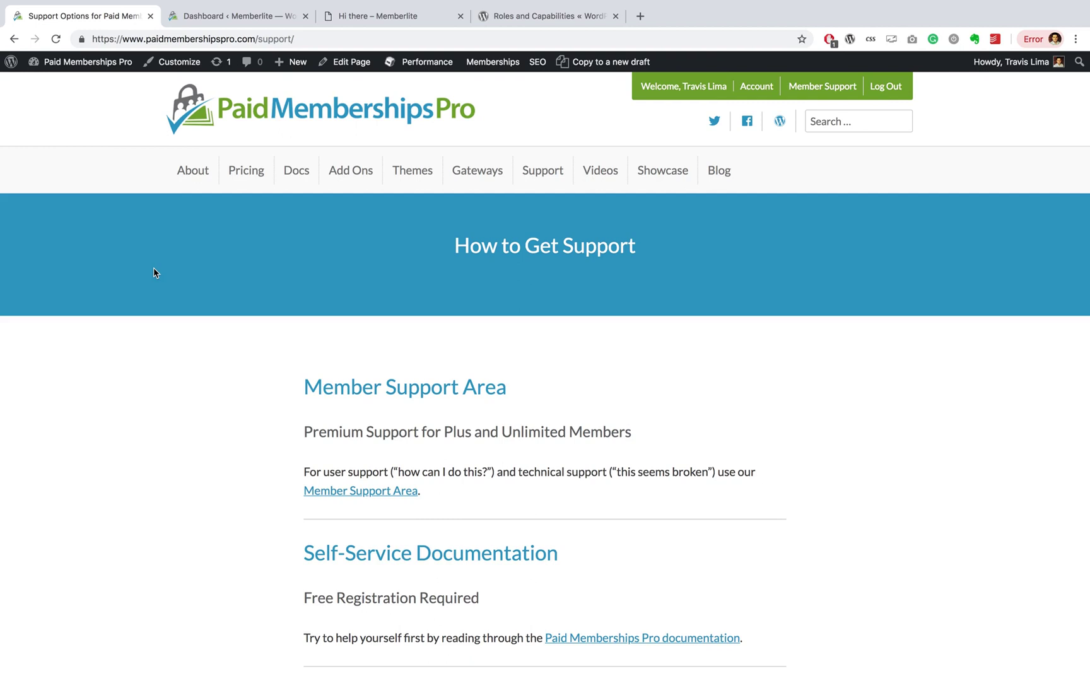
Step: Open the Member Support Area forum from the support page and browse its ticket list
scroll(153, 268, "down", 3)
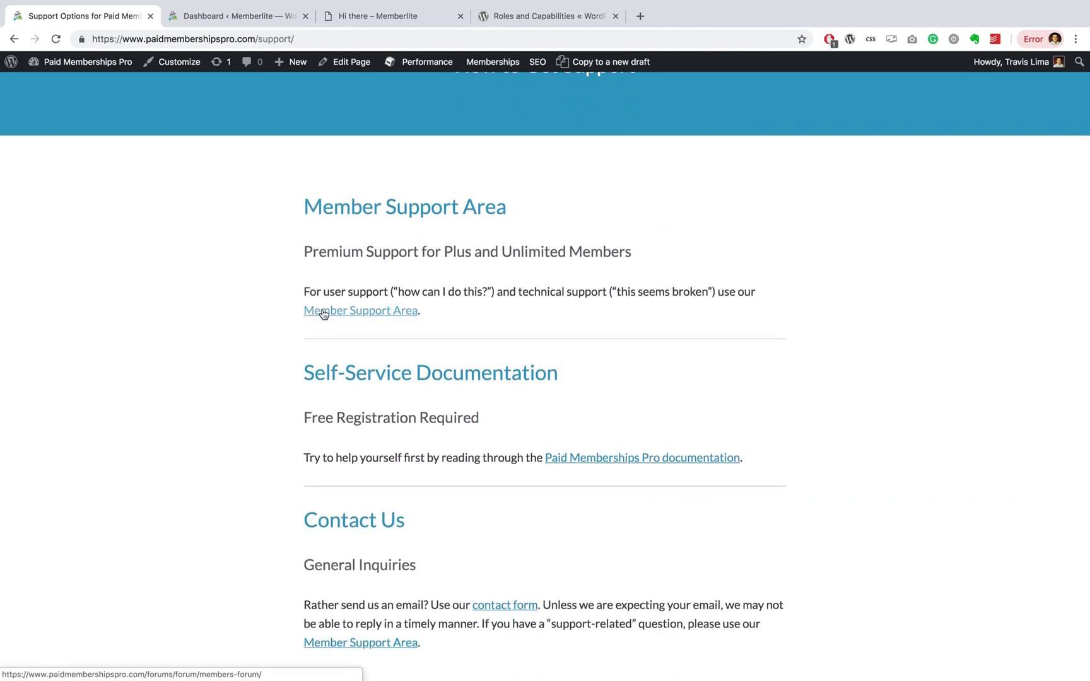
left_click(323, 312)
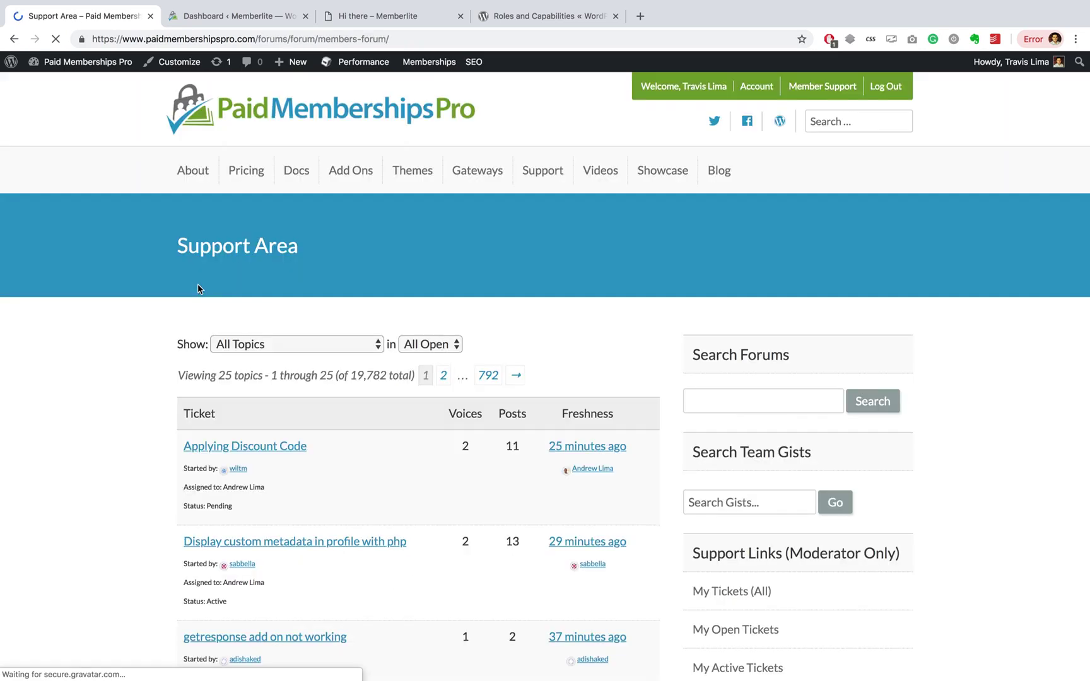
scroll(198, 285, "down", 9)
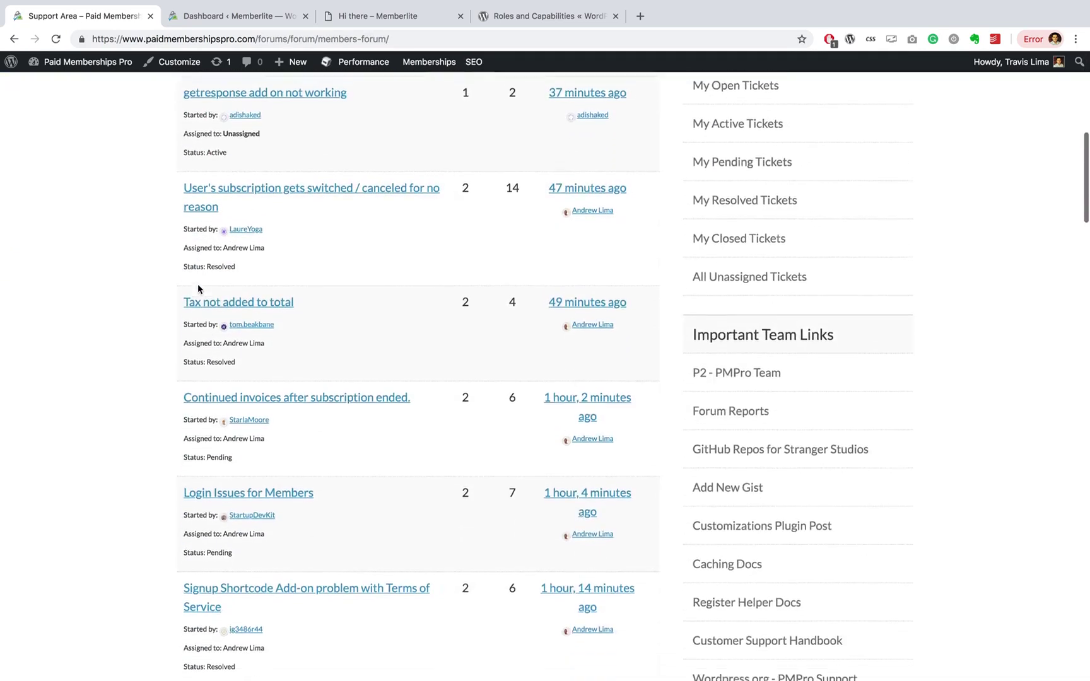
scroll(197, 284, "down", 10)
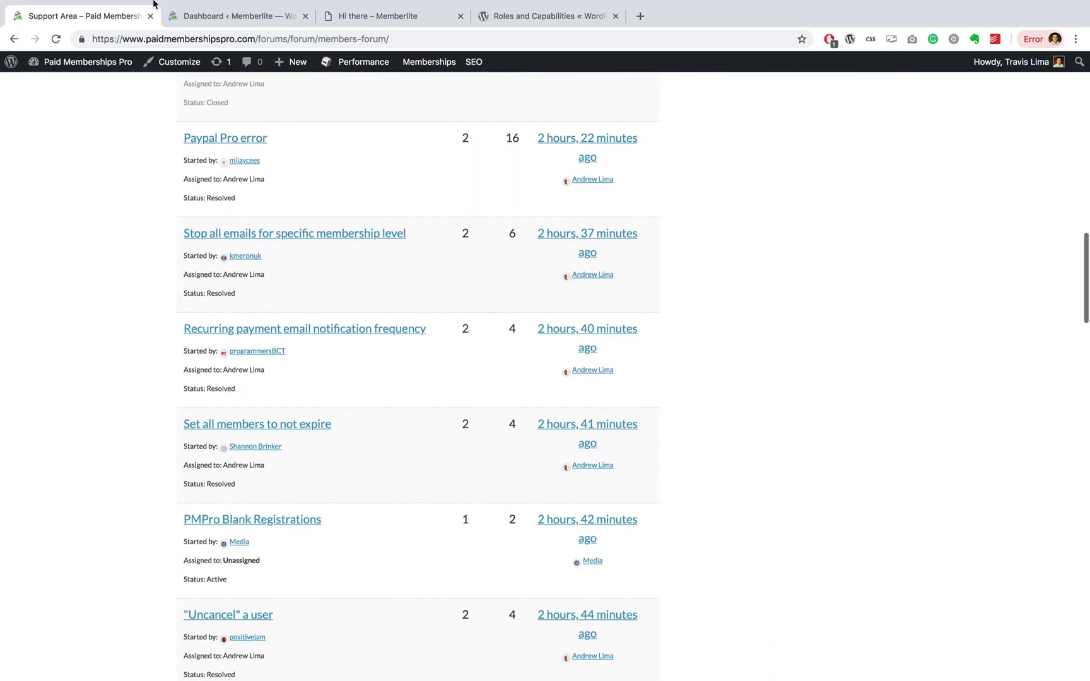